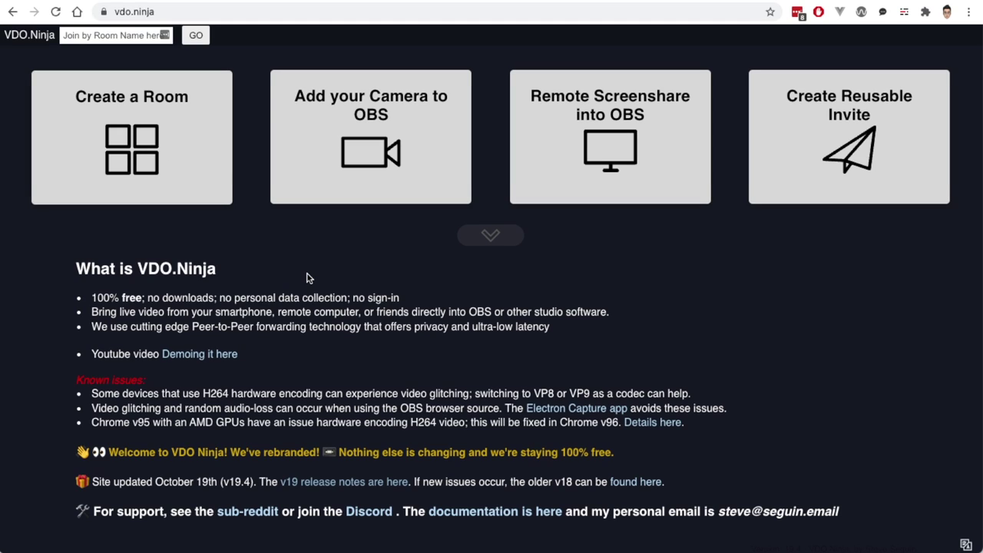
Step: Start a new VDO.Ninja room named 'EverydayTech Demo' and fill in a room password
{"action": "left_click", "coordinate": [136, 167]}
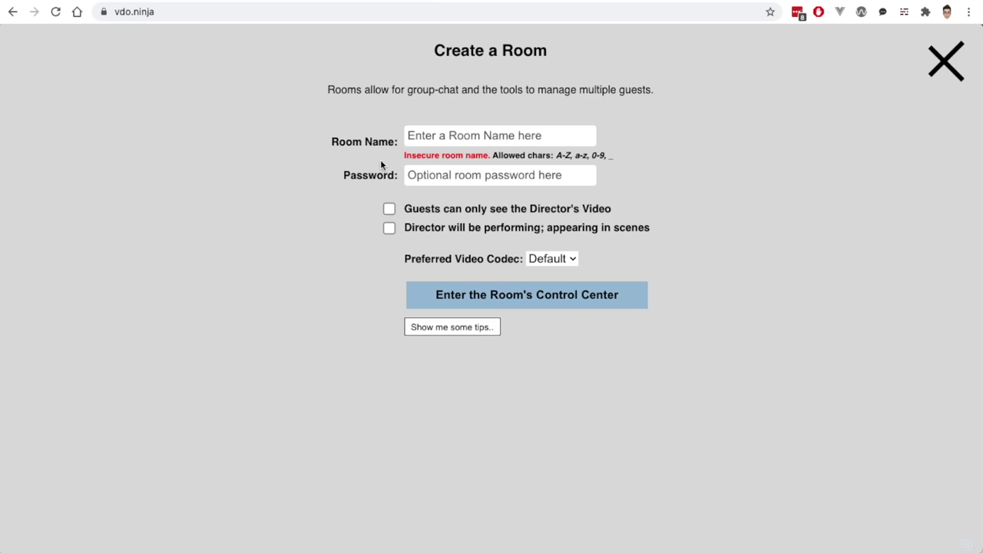
{"action": "left_click", "coordinate": [427, 131]}
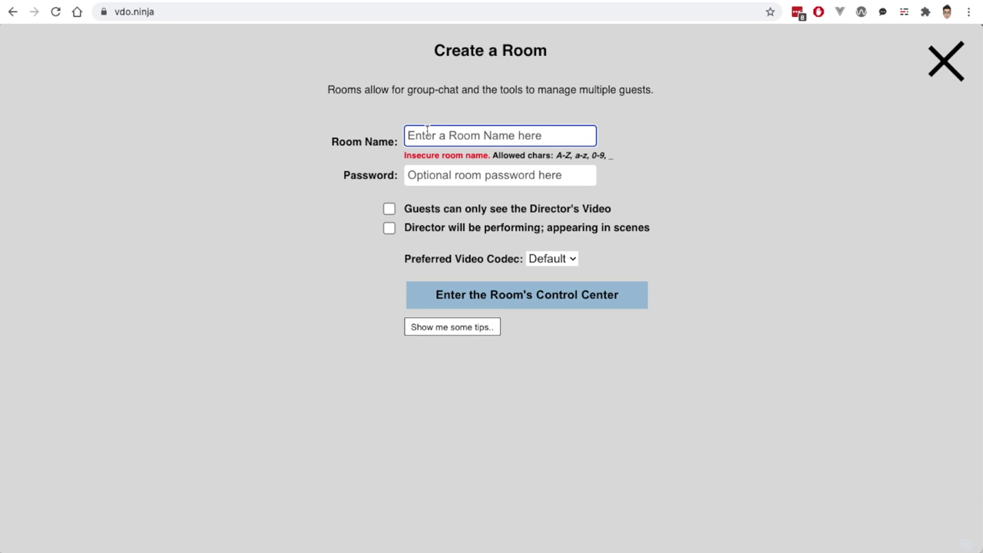
{"action": "type", "text": "EverydayTech Demo"}
{"action": "key", "text": "Tab"}
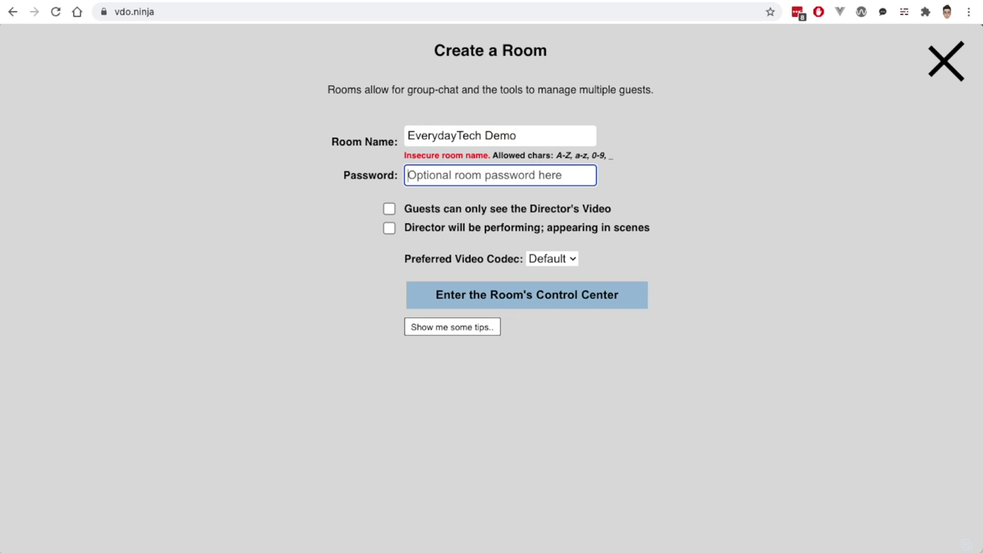
{"action": "type", "text": "password"}
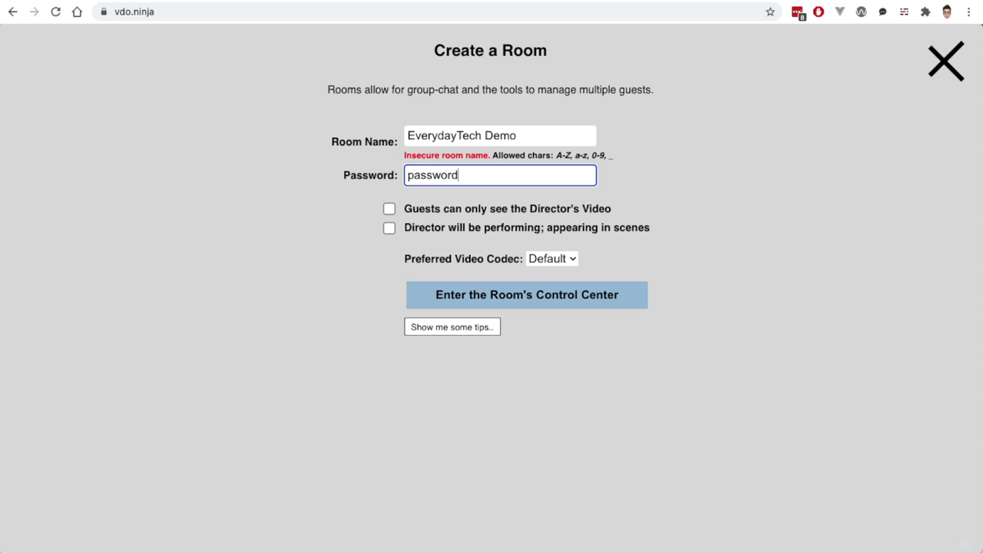
{"action": "left_click", "coordinate": [162, 265]}
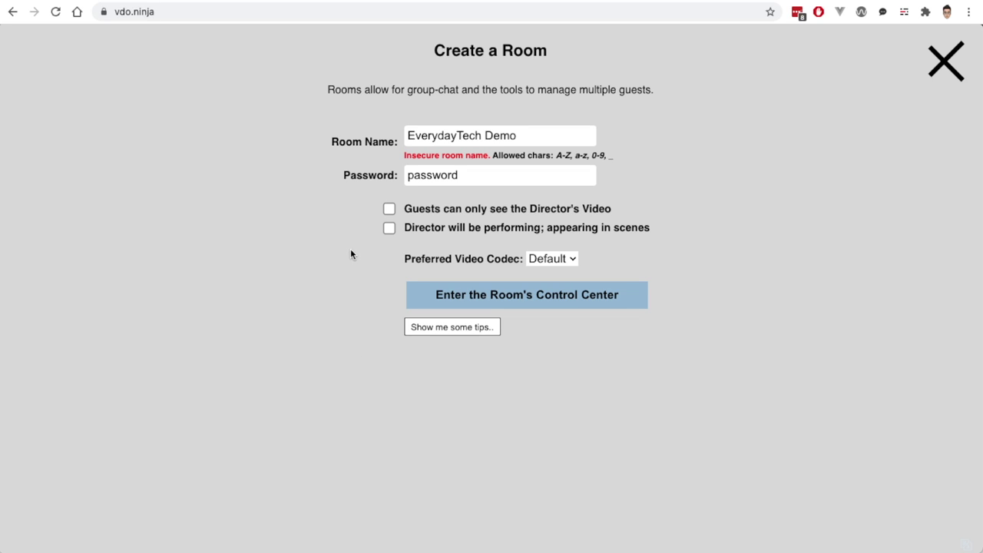
Step: Enter the EverydayTech Demo control center with 'Director will be performing' on, and copy the guest invite link
{"action": "left_click", "coordinate": [390, 229]}
{"action": "left_click", "coordinate": [418, 300]}
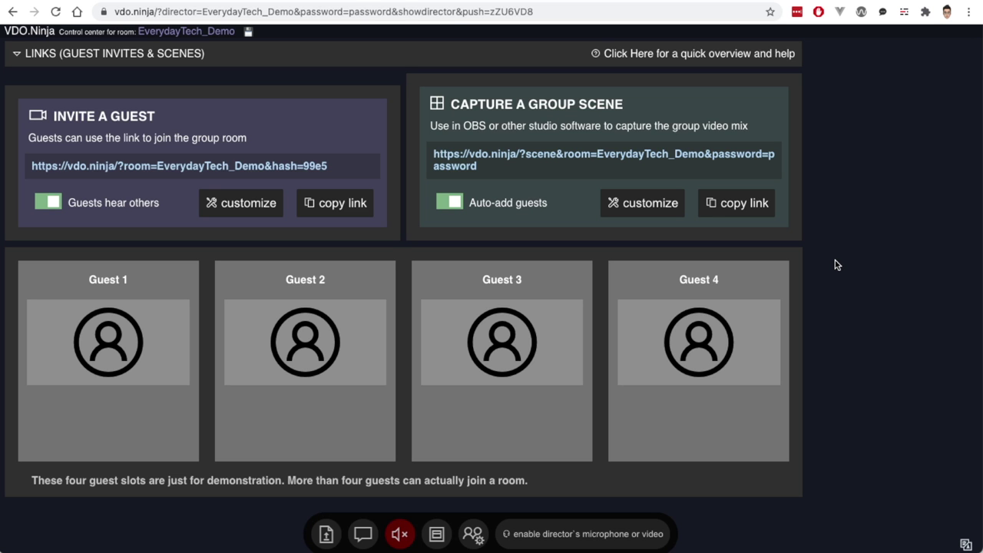
{"action": "left_click", "coordinate": [365, 206]}
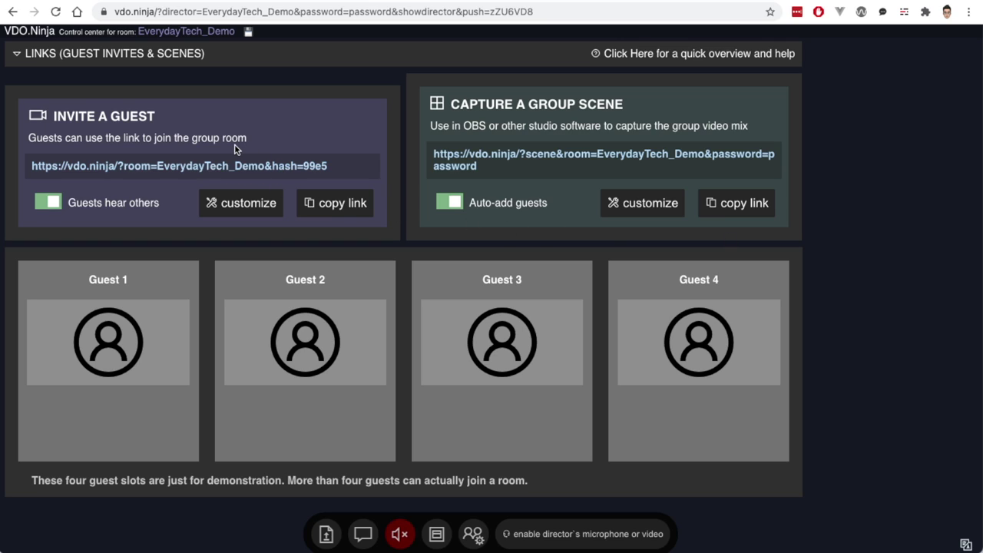
{"action": "left_click", "coordinate": [170, 168]}
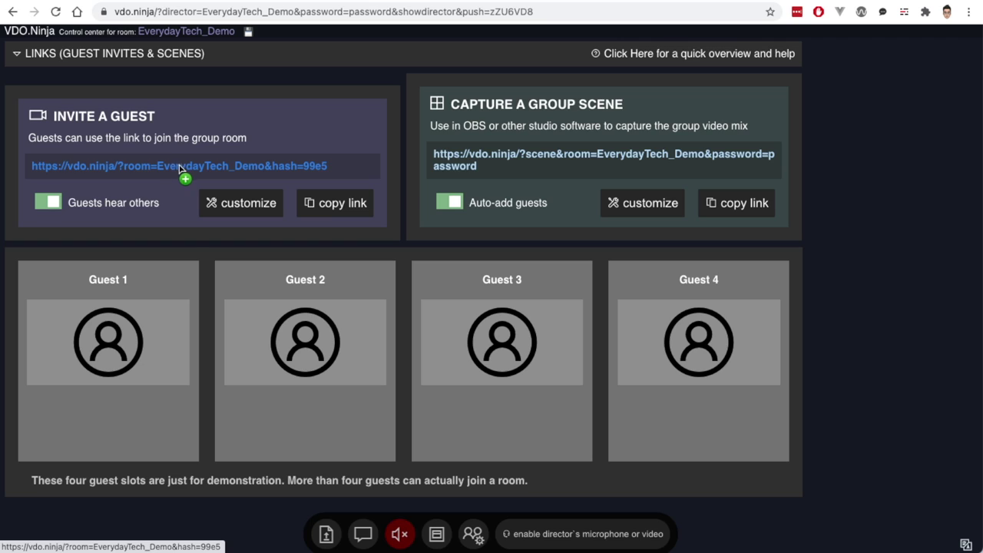
{"action": "left_click_drag", "start_coordinate": [154, 165], "coordinate": [196, 167]}
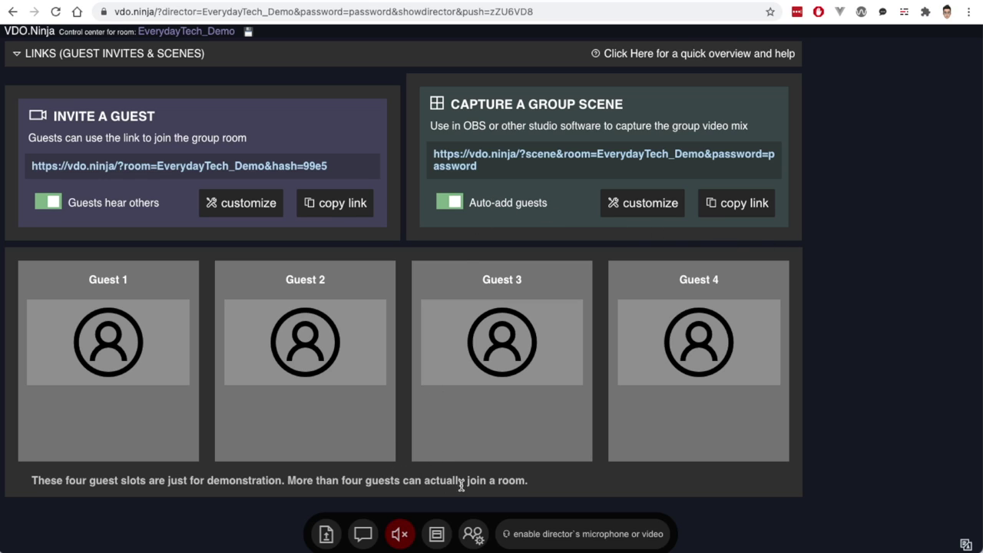
Step: Enable the director's camera using the Blackmagic Design camera as video source
{"action": "left_click", "coordinate": [533, 535]}
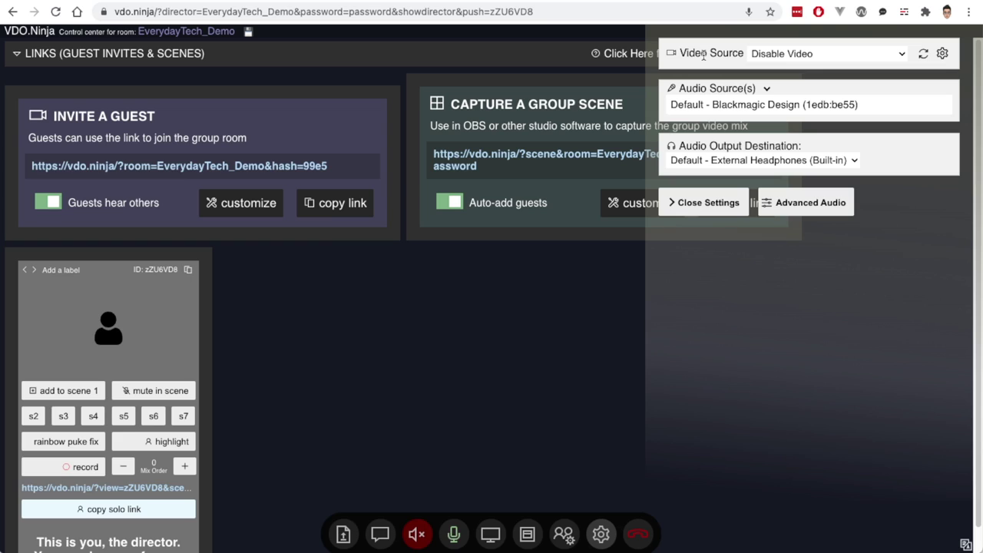
{"action": "left_click", "coordinate": [791, 58]}
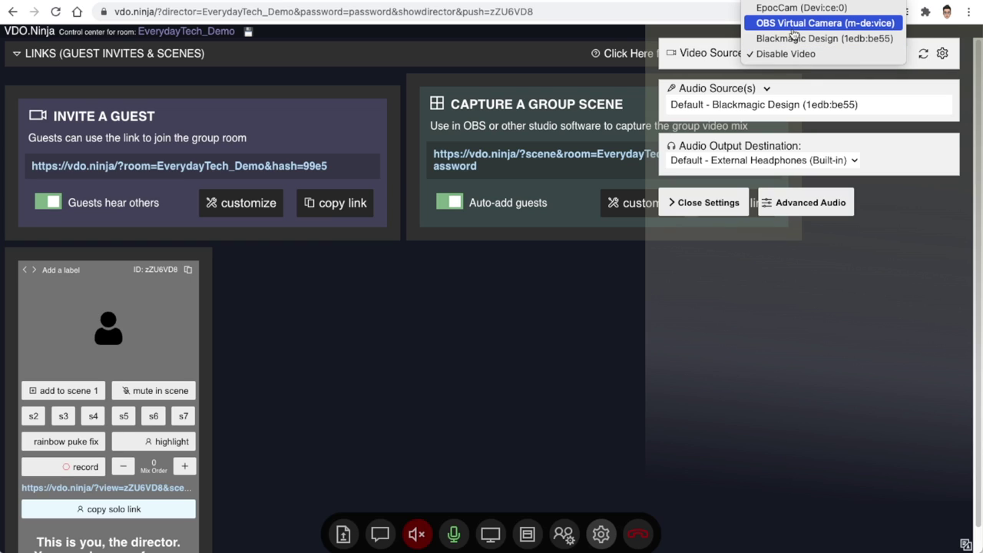
{"action": "left_click", "coordinate": [795, 37]}
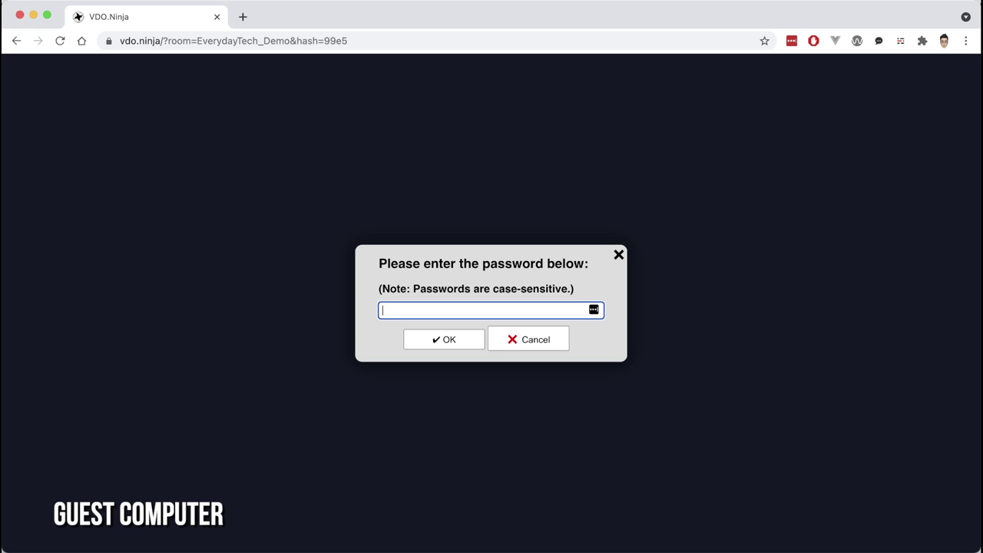
Step: Unlock the room with its password, decline LastPass saving, and choose Join Room with Camera
{"action": "type", "text": "password"}
{"action": "key", "text": "Return"}
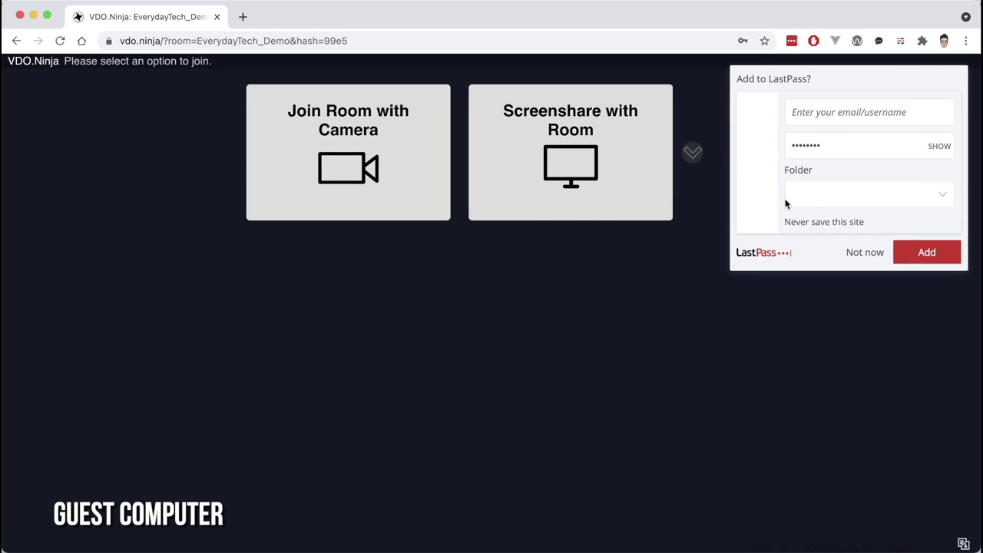
{"action": "left_click", "coordinate": [866, 254]}
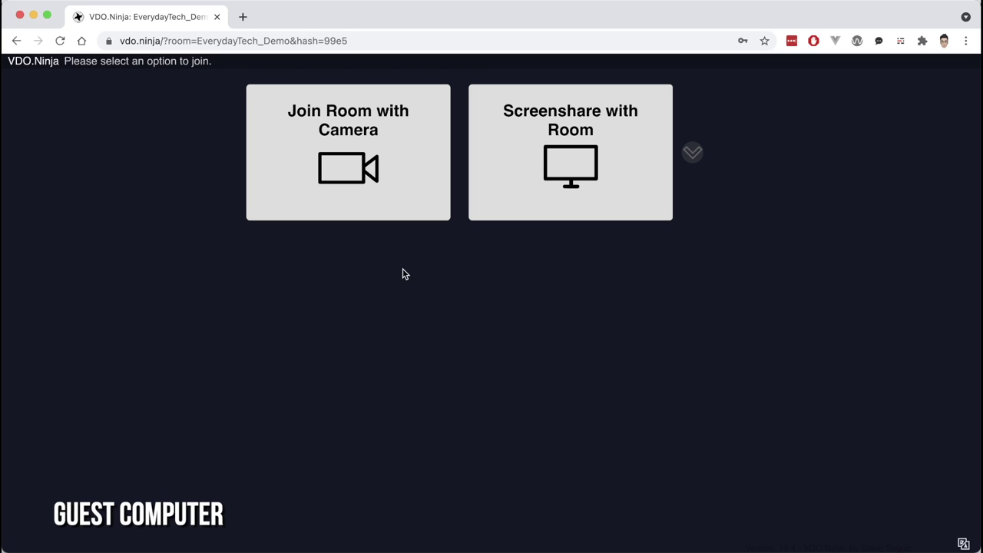
{"action": "left_click", "coordinate": [348, 148]}
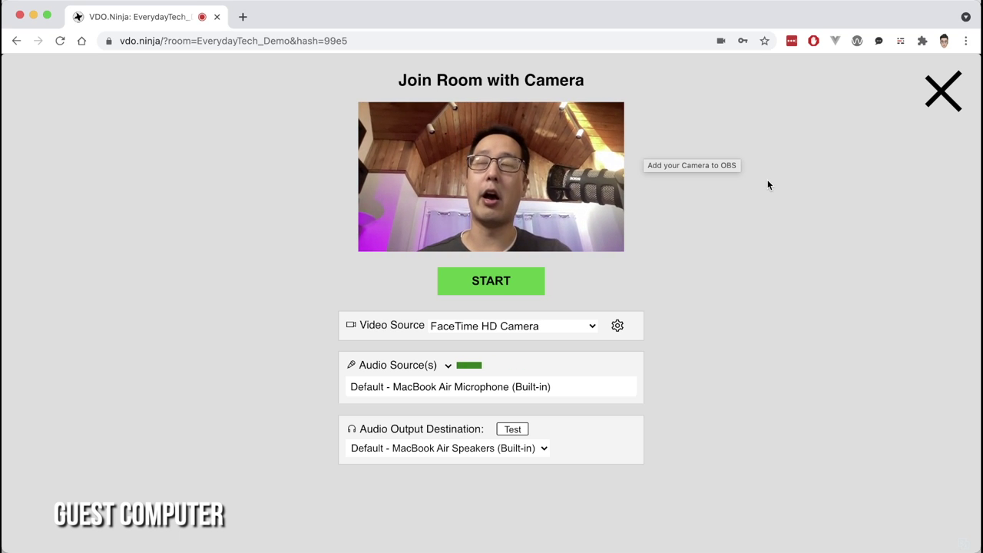
Step: Start the guest's FaceTime HD camera feed to join room EverydayTech_Demo
{"action": "left_click", "coordinate": [492, 300]}
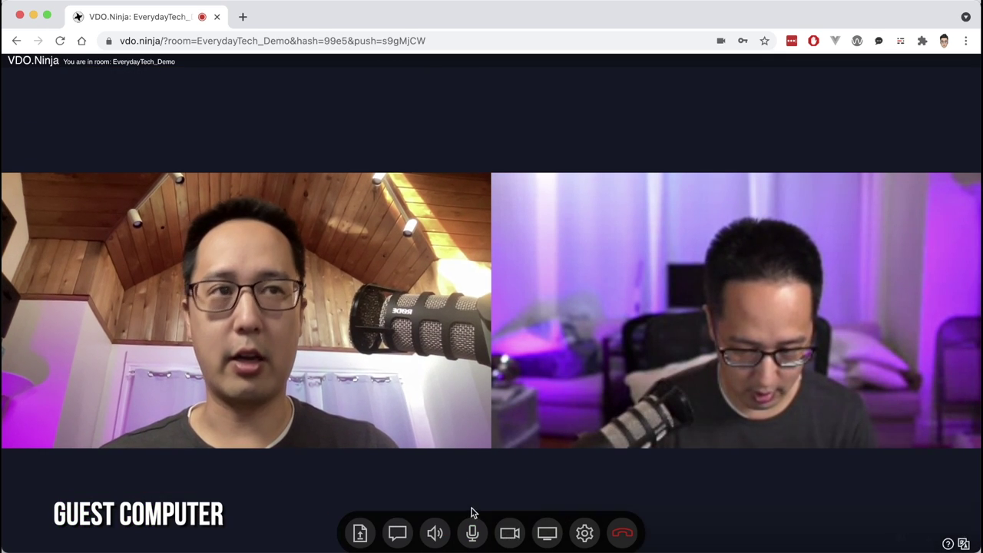
{"action": "mouse_move", "coordinate": [494, 460]}
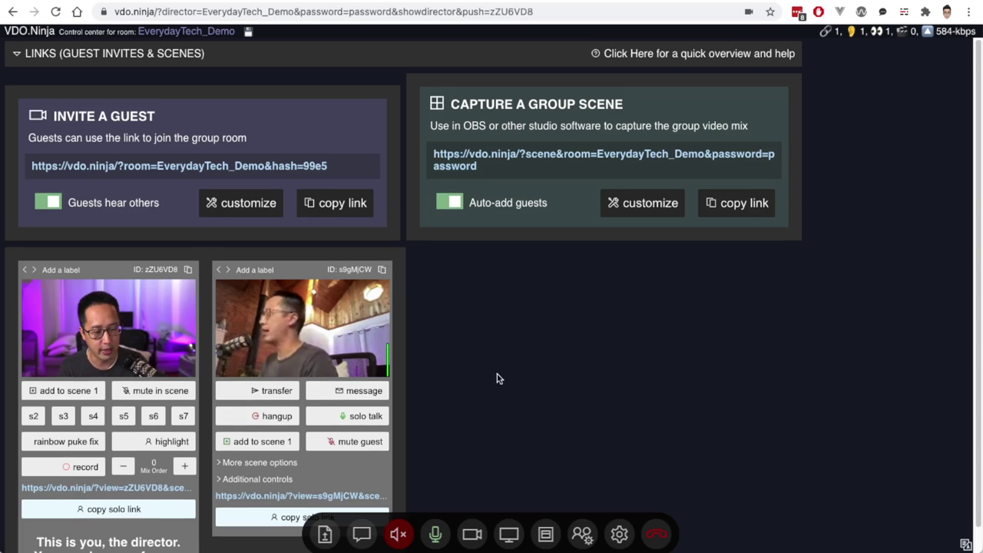
Step: Copy the solo link from the guest's tile in the director control center
{"action": "scroll", "coordinate": [500, 377], "scroll_direction": "down", "scroll_amount": 1}
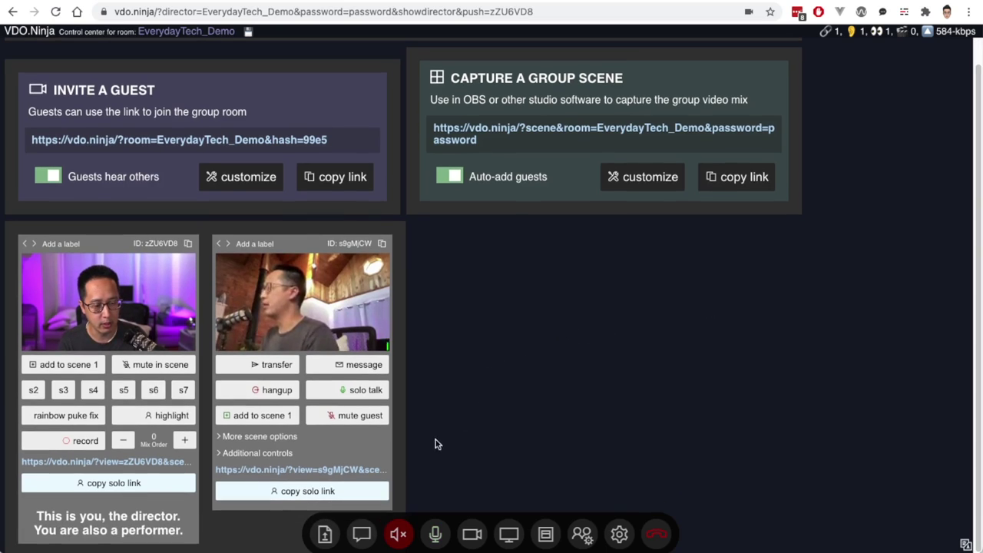
{"action": "left_click", "coordinate": [295, 493]}
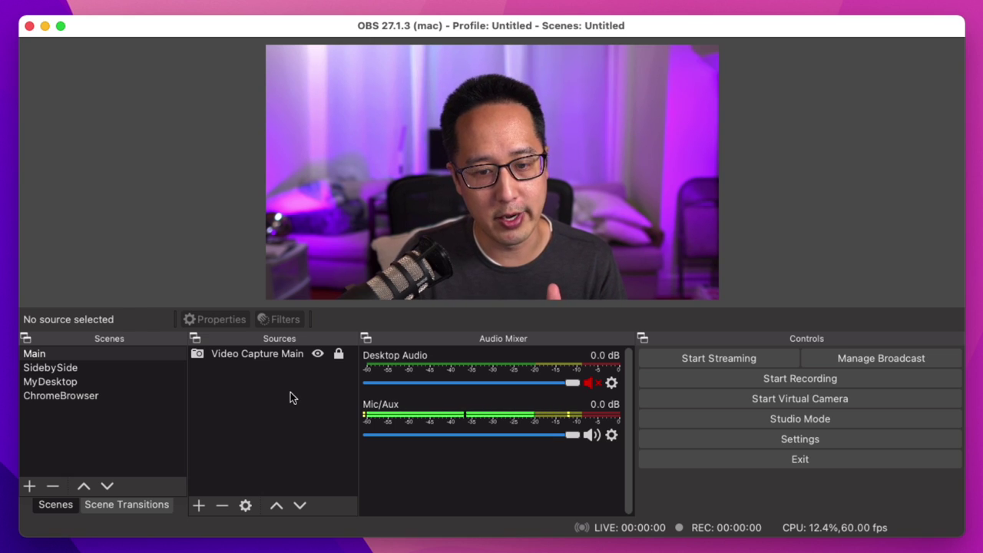
Step: Add a new OBS scene named Guest1_scene
{"action": "left_click", "coordinate": [86, 445]}
{"action": "right_click", "coordinate": [165, 380]}
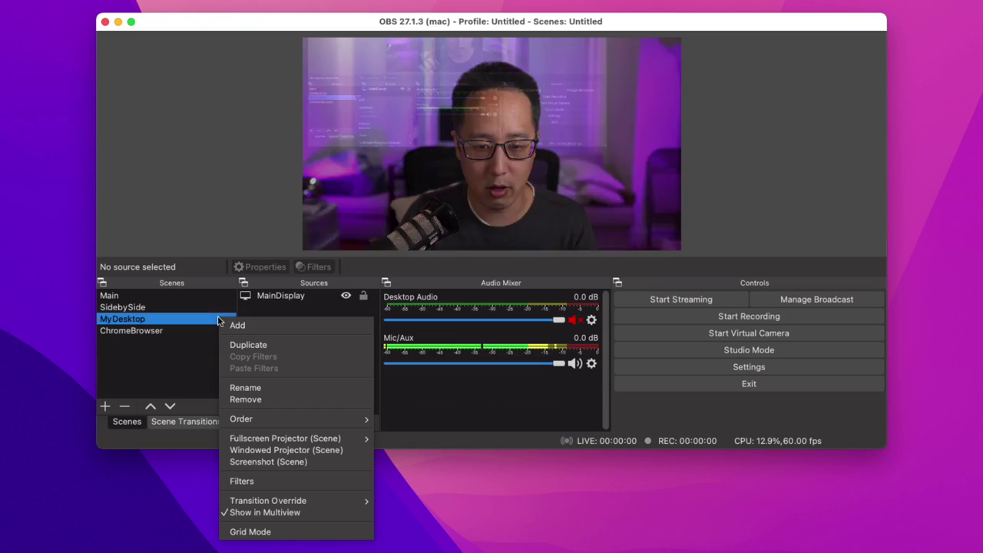
{"action": "left_click", "coordinate": [206, 389]}
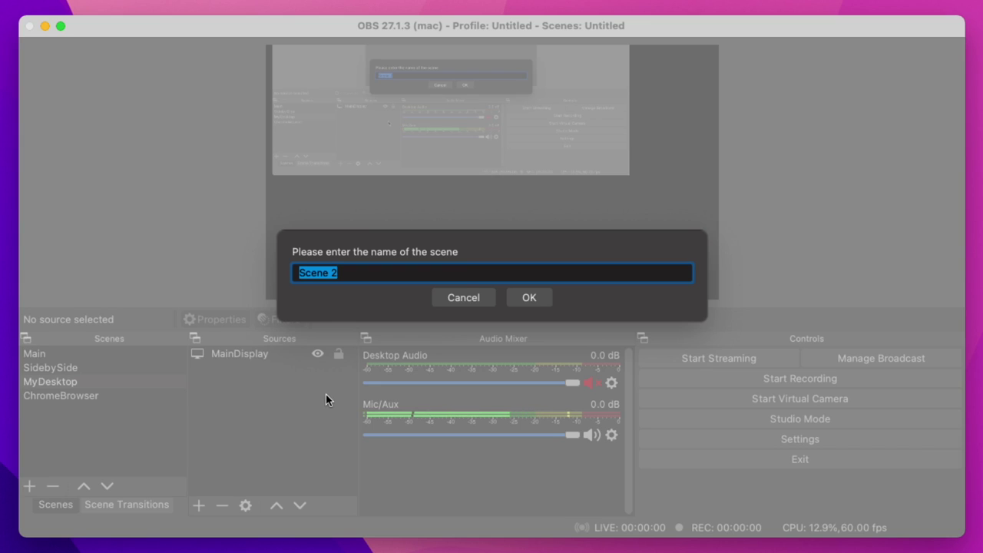
{"action": "type", "text": "Guest1_scene"}
{"action": "key", "text": "Return"}
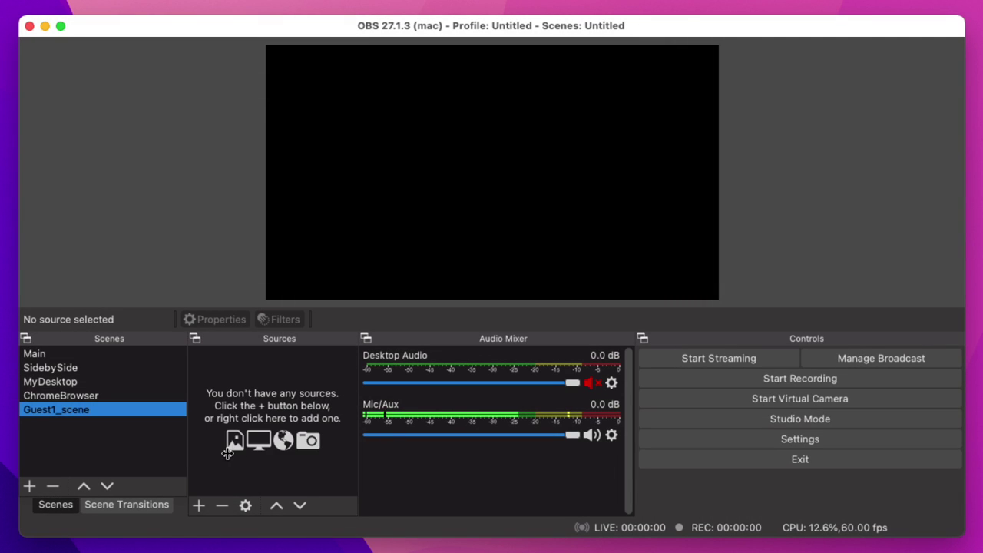
Step: Add a Browser source named Guest1 to Guest1_scene
{"action": "right_click", "coordinate": [238, 390]}
{"action": "mouse_move", "coordinate": [258, 397]}
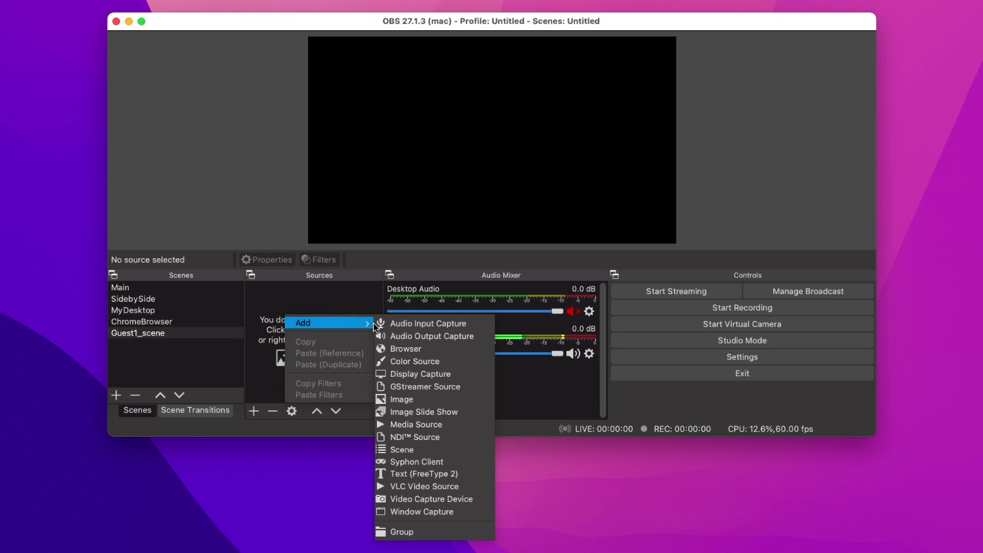
{"action": "left_click", "coordinate": [417, 348]}
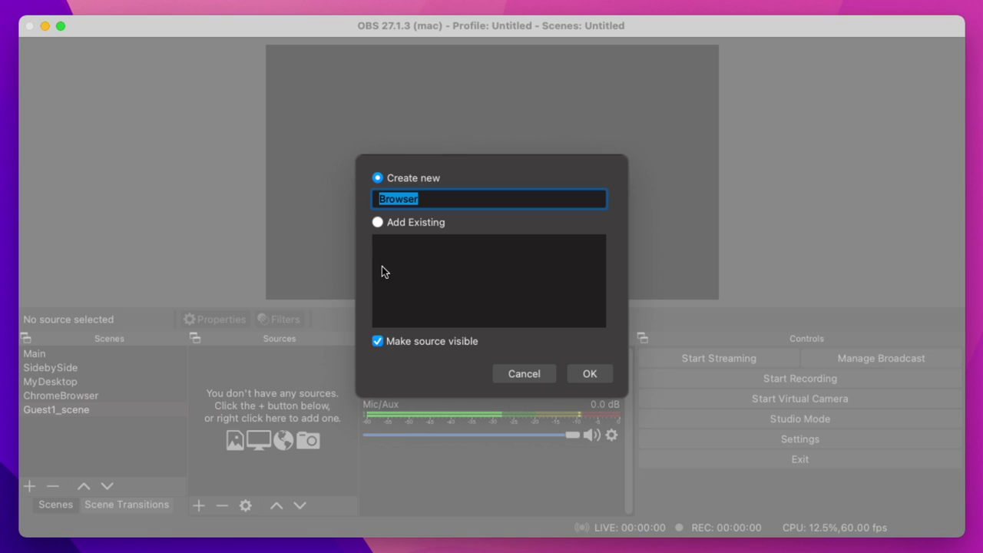
{"action": "type", "text": "Guest1"}
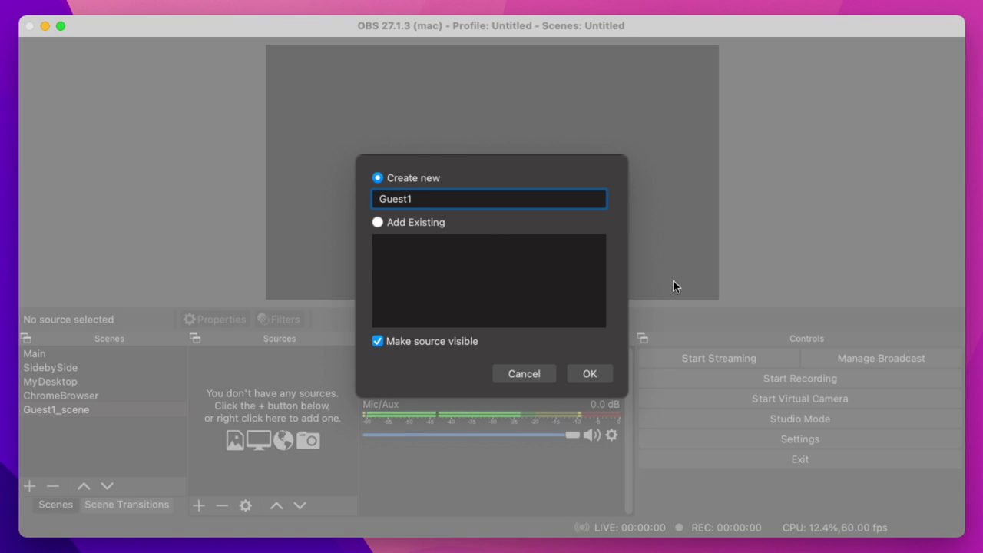
{"action": "left_click", "coordinate": [603, 371]}
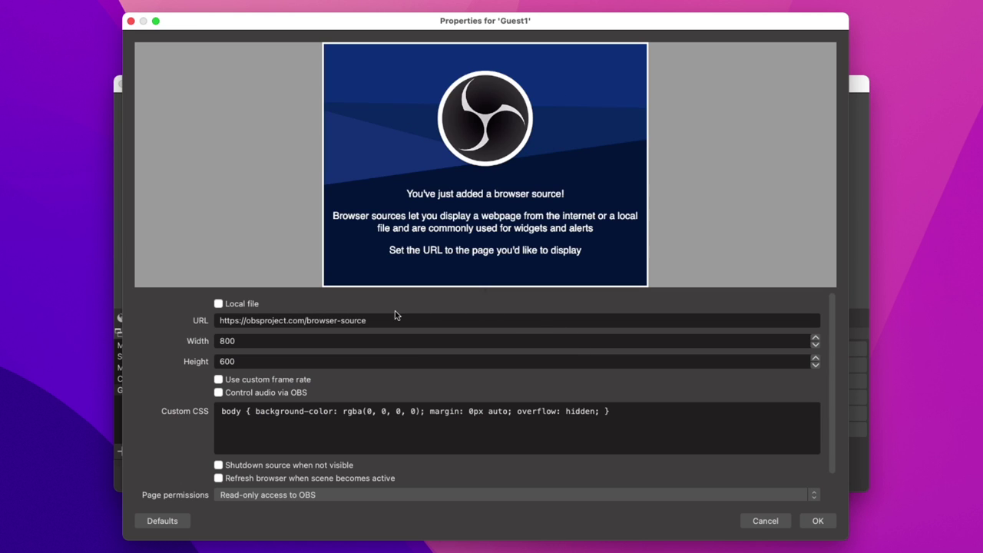
Step: Set the Guest1 URL to the guest's VDO.Ninja view link at 1920 × 1080
{"action": "left_click", "coordinate": [383, 323]}
{"action": "key", "text": "super+a"}
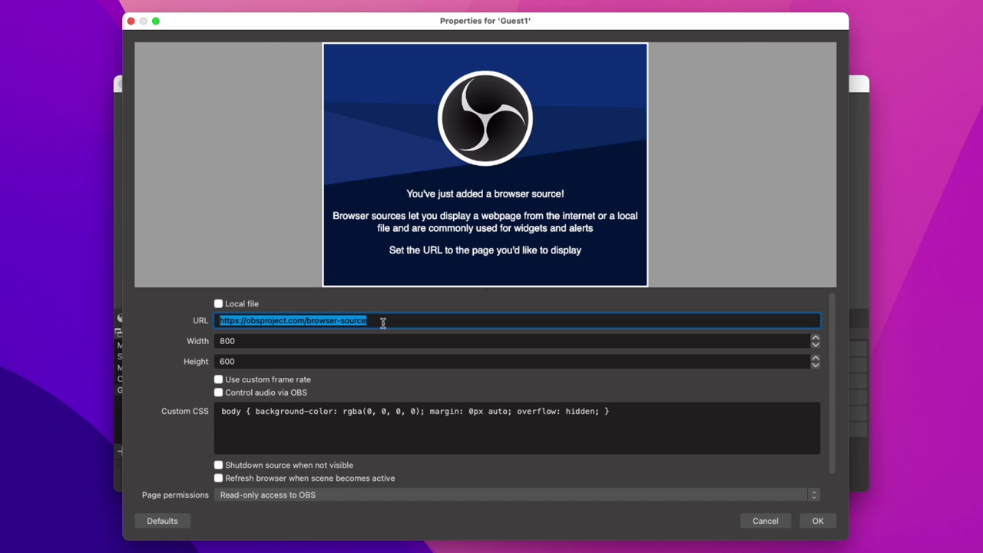
{"action": "key", "text": "super+v"}
{"action": "left_click", "coordinate": [270, 341]}
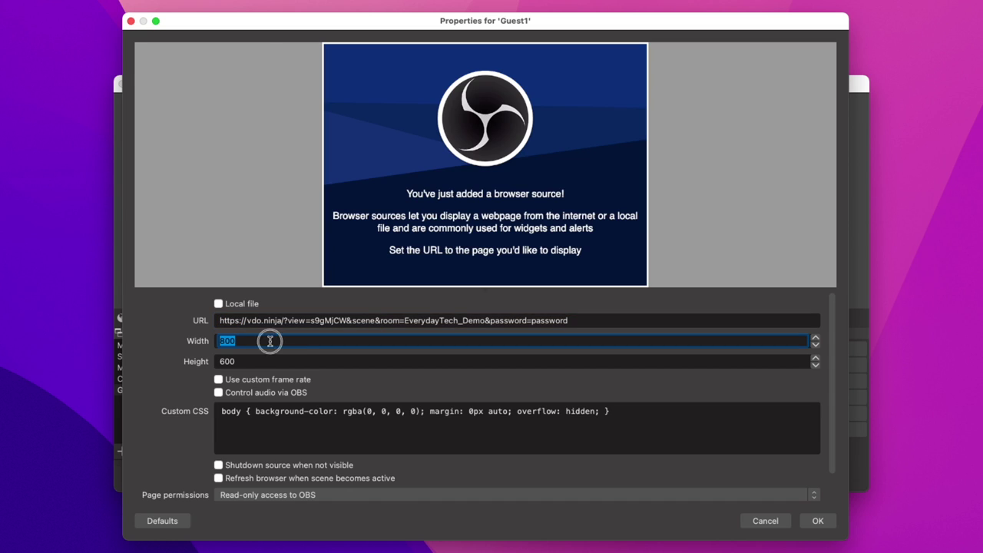
{"action": "key", "text": "Tab"}
{"action": "type", "text": "1"}
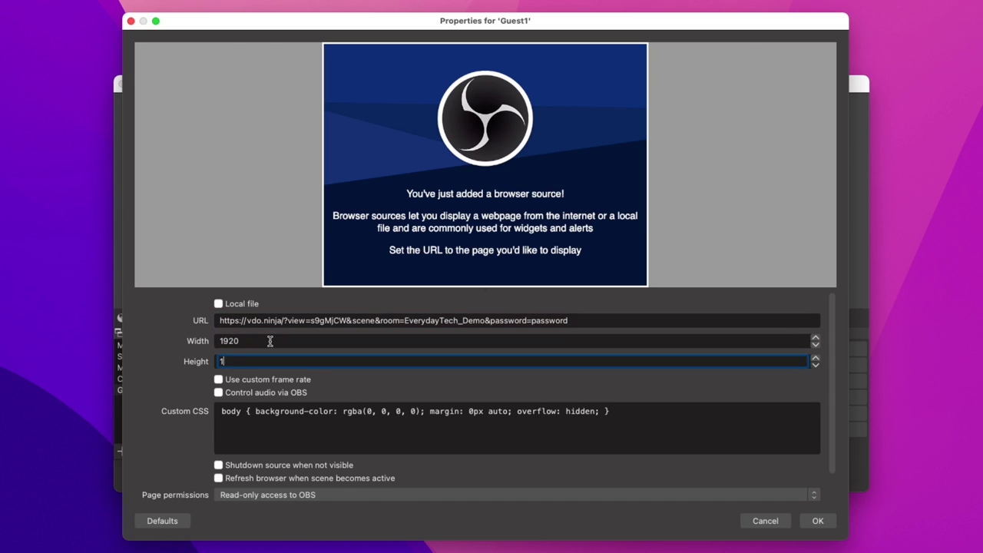
{"action": "left_click", "coordinate": [818, 521]}
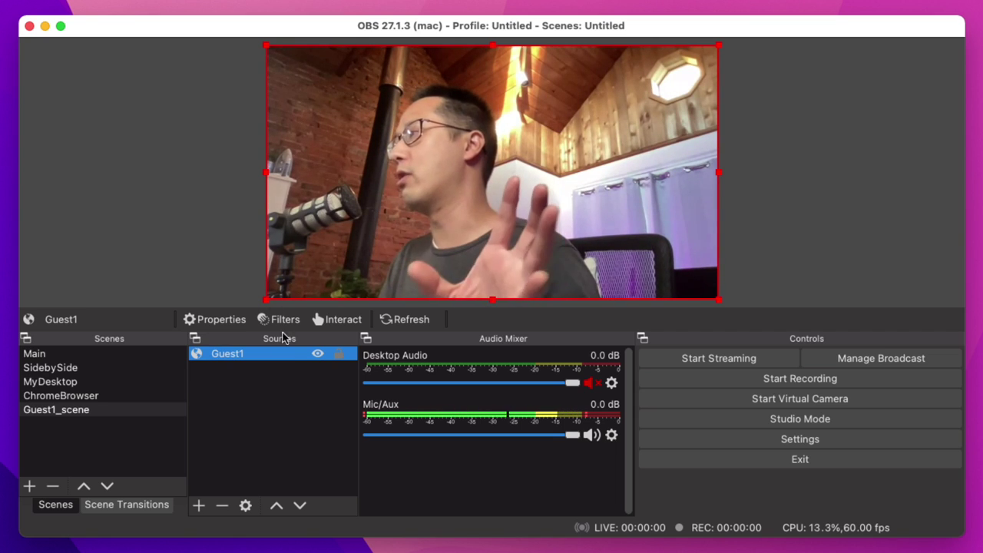
Step: Turn on 'Control audio via OBS' in the Guest1 browser source properties
{"action": "left_click", "coordinate": [211, 319]}
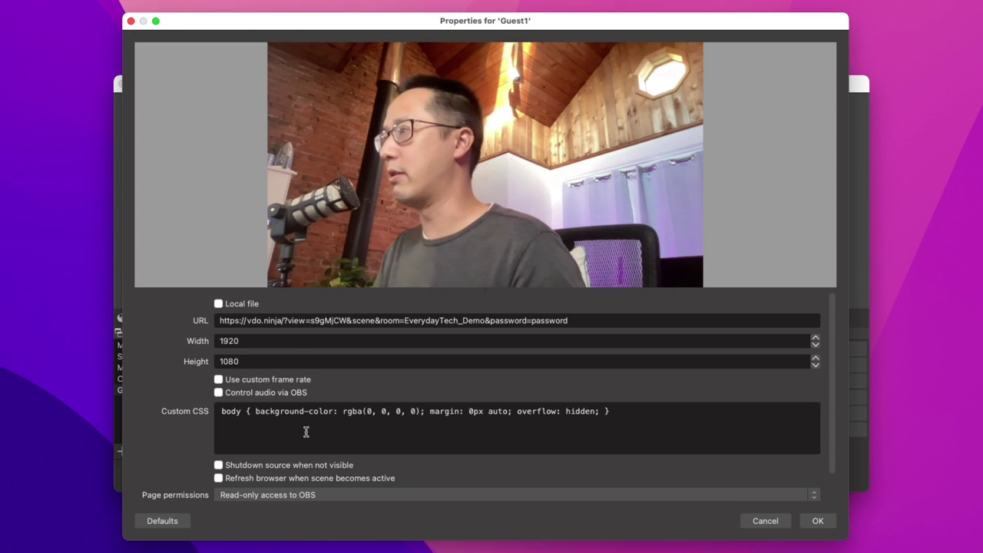
{"action": "left_click", "coordinate": [218, 393]}
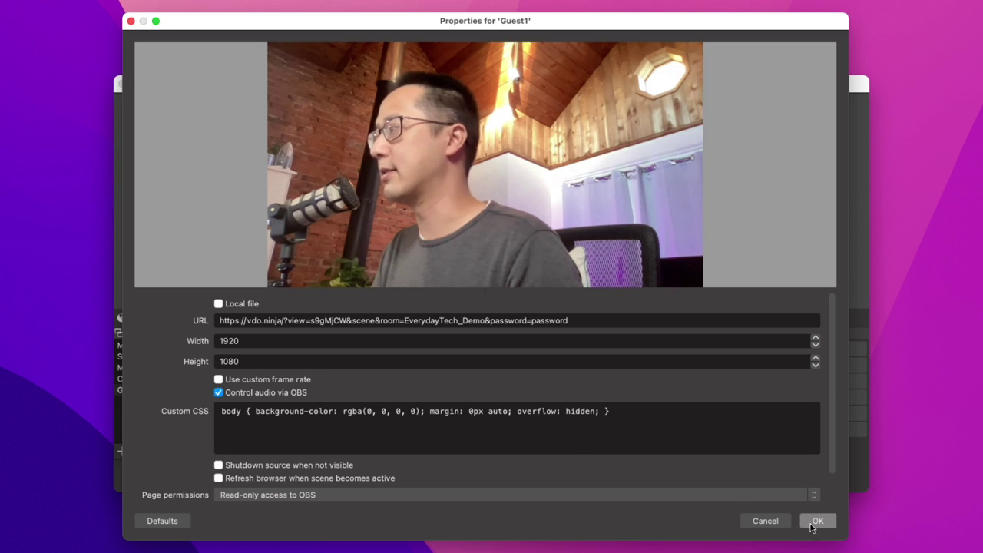
{"action": "left_click", "coordinate": [817, 520]}
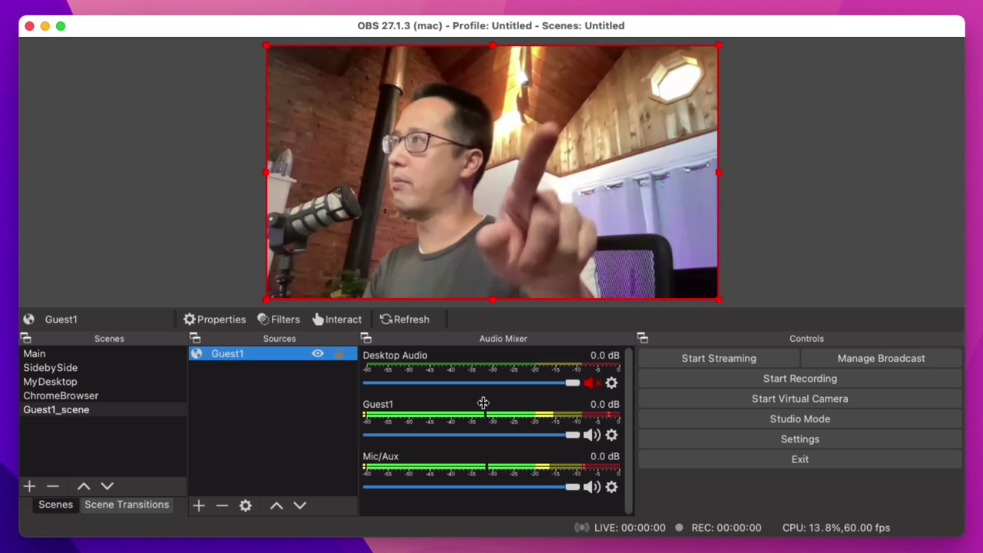
Step: Deselect the Guest1 source and switch to the SidebySide scene
{"action": "left_click", "coordinate": [87, 411]}
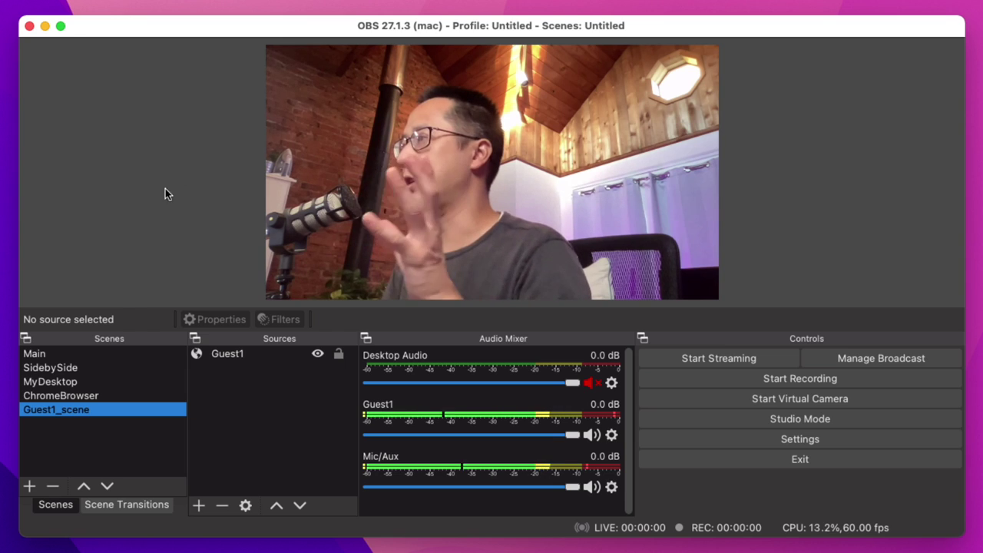
{"action": "left_click", "coordinate": [54, 367]}
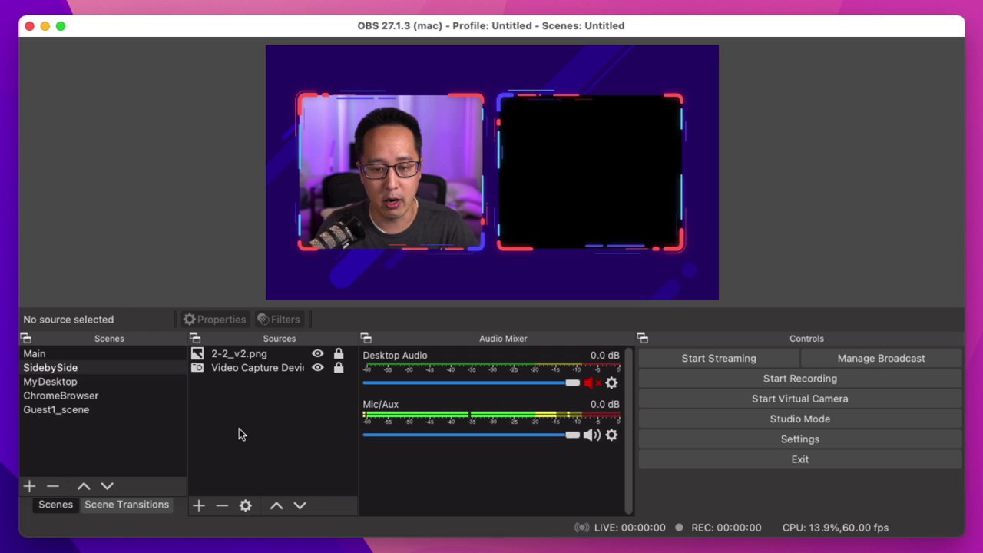
Step: Add the existing Guest1 browser source to the SidebySide scene
{"action": "right_click", "coordinate": [227, 405]}
{"action": "mouse_move", "coordinate": [250, 415]}
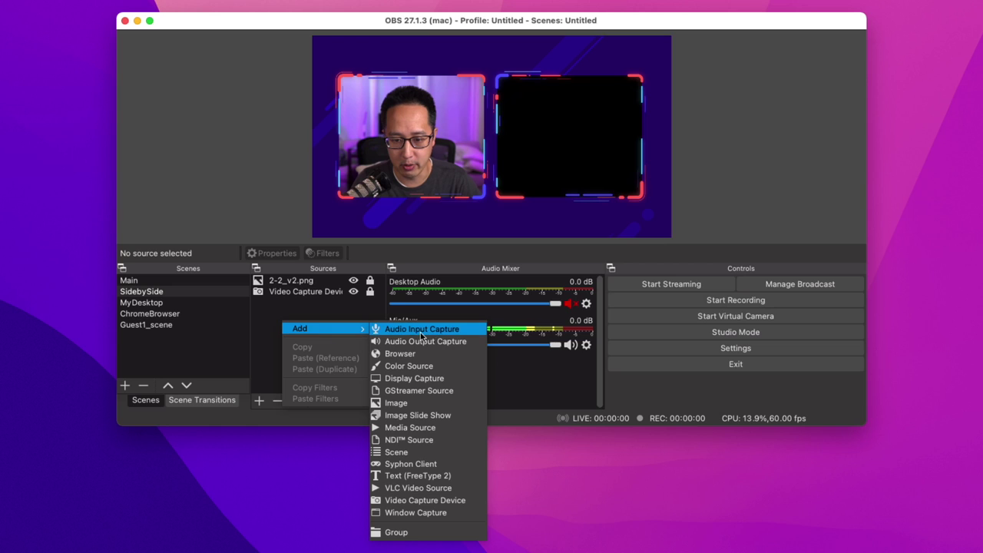
{"action": "left_click", "coordinate": [399, 354]}
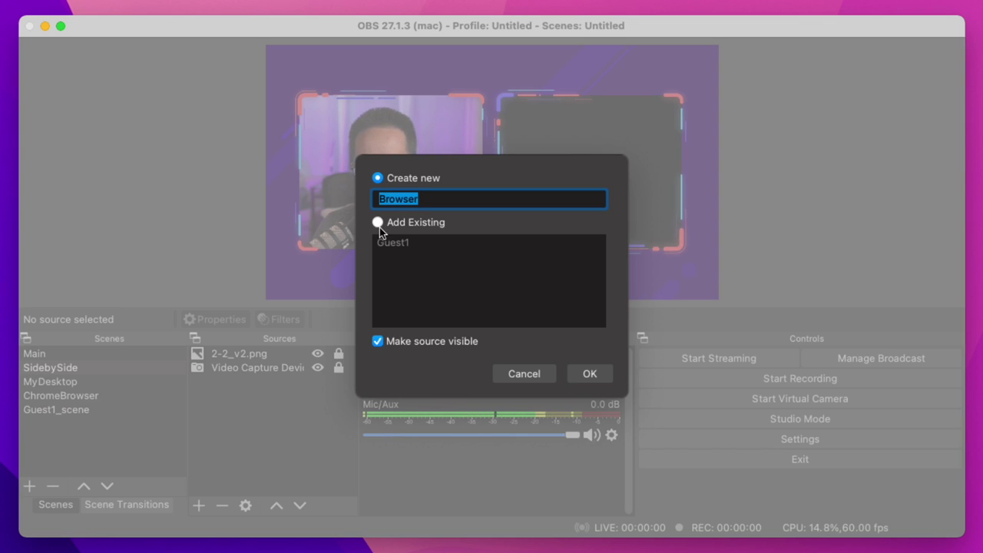
{"action": "left_click", "coordinate": [378, 223]}
{"action": "left_click", "coordinate": [391, 243]}
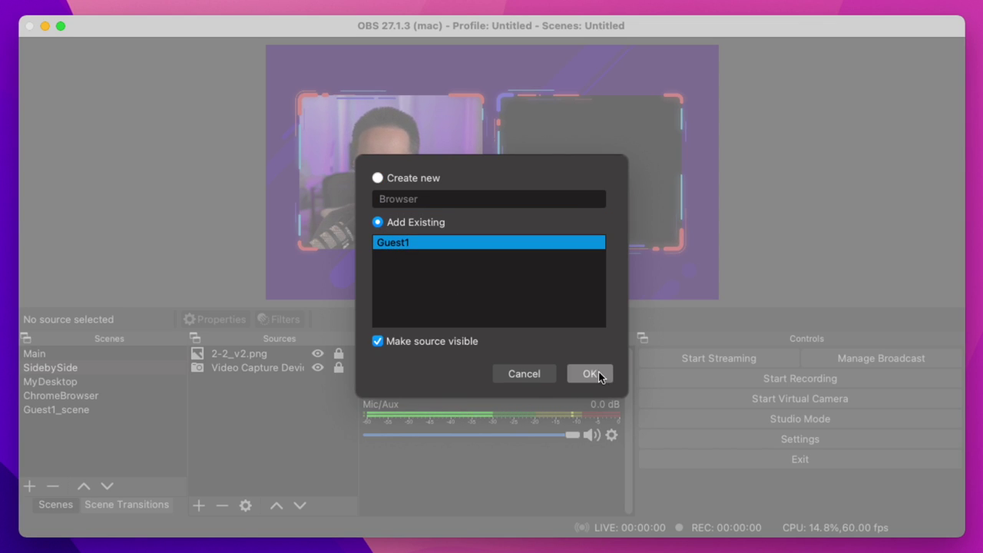
{"action": "left_click", "coordinate": [590, 374]}
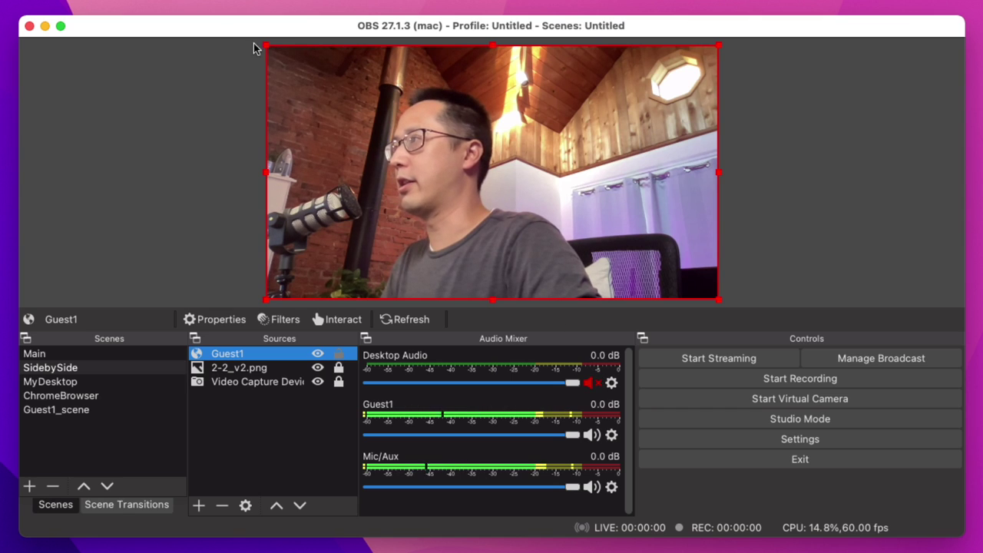
Step: Size Guest1 to fill the right frame and layer it beneath 2-2_v2.png
{"action": "left_click_drag", "start_coordinate": [266, 46], "coordinate": [543, 150]}
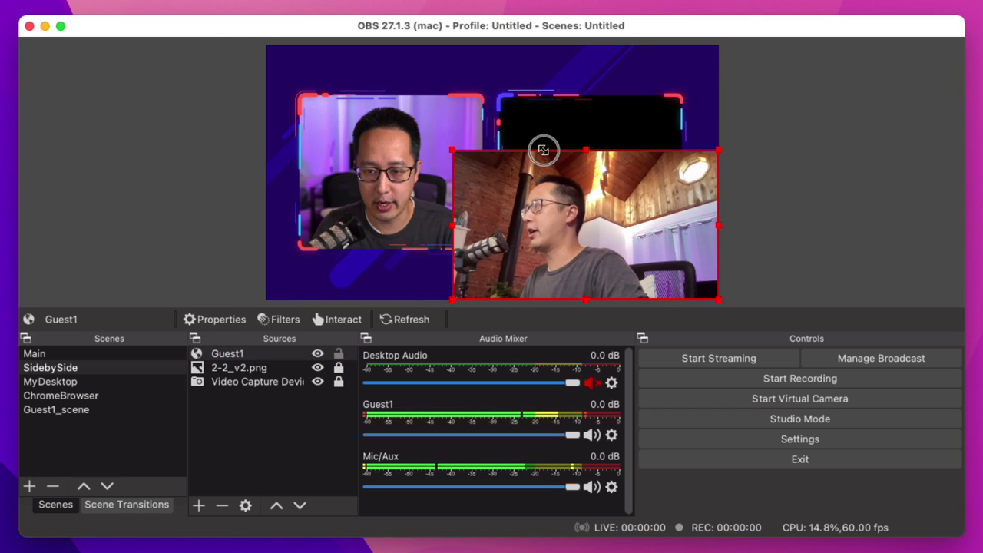
{"action": "left_click_drag", "start_coordinate": [584, 213], "coordinate": [595, 169]}
{"action": "left_click_drag", "start_coordinate": [609, 156], "coordinate": [620, 169]}
{"action": "left_click_drag", "start_coordinate": [737, 241], "coordinate": [774, 260]}
{"action": "left_click_drag", "start_coordinate": [230, 358], "coordinate": [237, 375]}
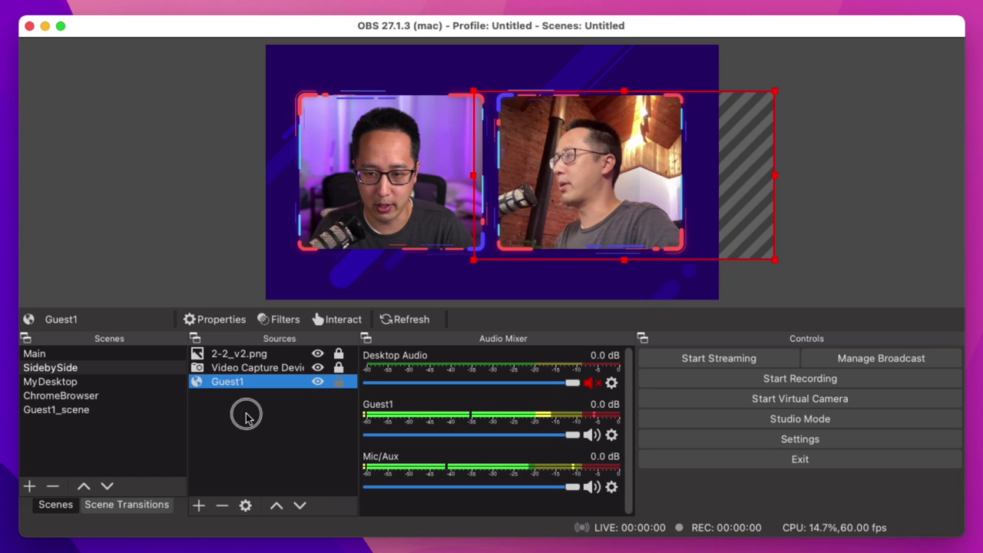
Step: Check the Guest1 source in SidebySide, then switch to the Main scene
{"action": "left_click", "coordinate": [246, 417]}
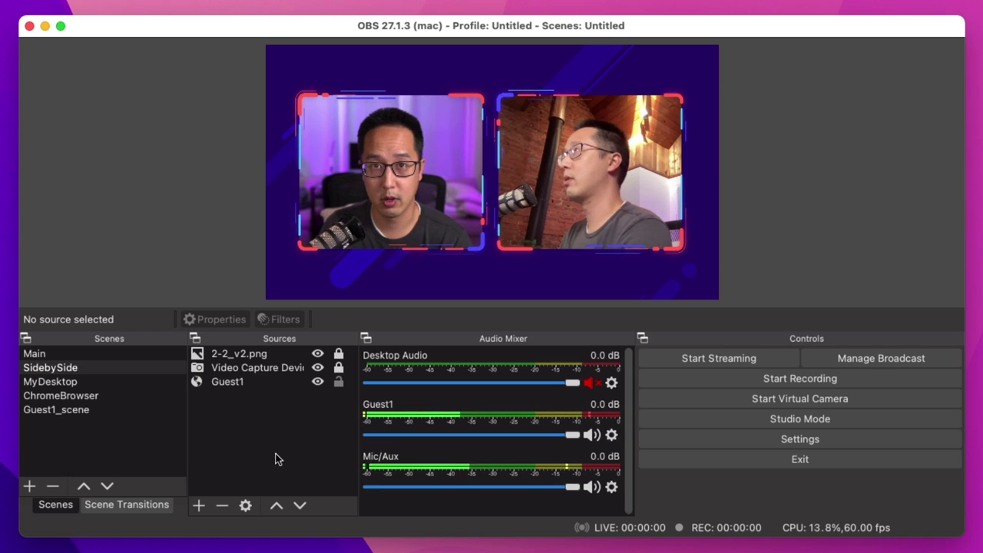
{"action": "left_click", "coordinate": [220, 384]}
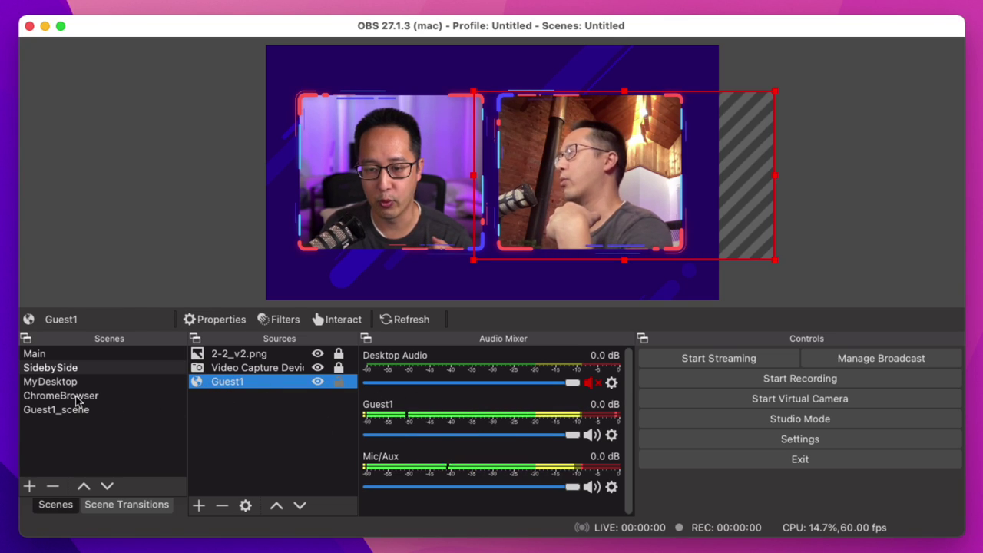
{"action": "left_click", "coordinate": [37, 354]}
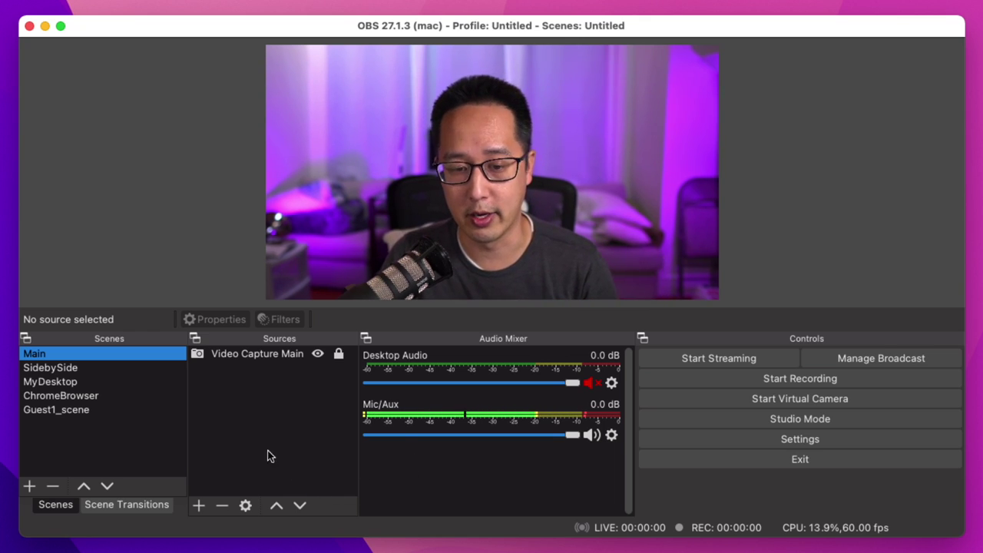
Step: Review SidebySide and Guest1_scene, then add existing Guest1 browser source to Main
{"action": "left_click", "coordinate": [68, 370]}
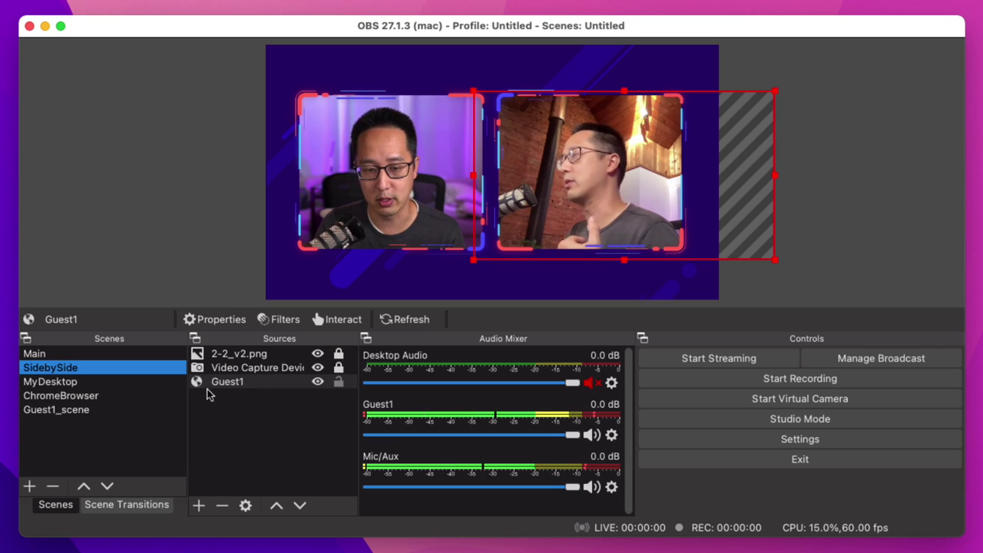
{"action": "left_click", "coordinate": [74, 411]}
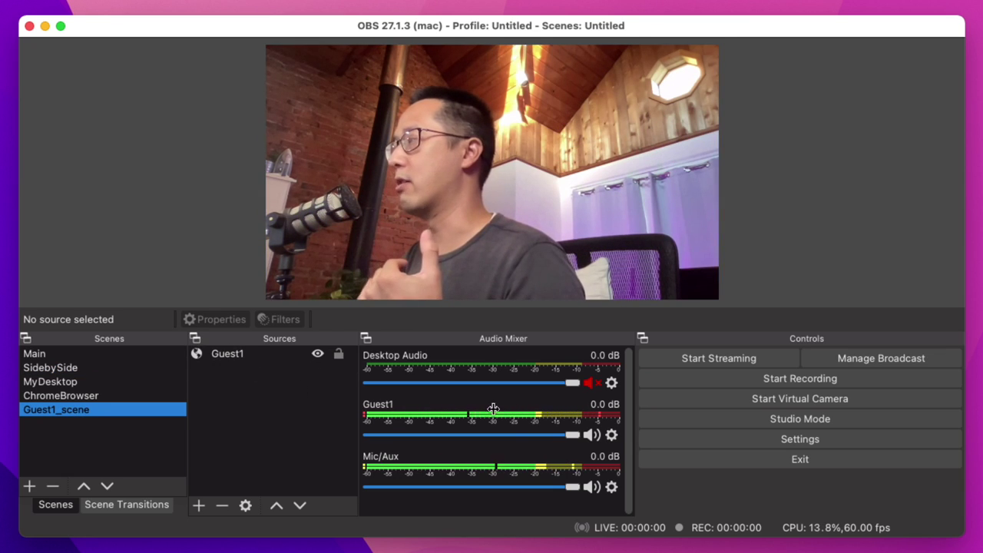
{"action": "left_click", "coordinate": [32, 353]}
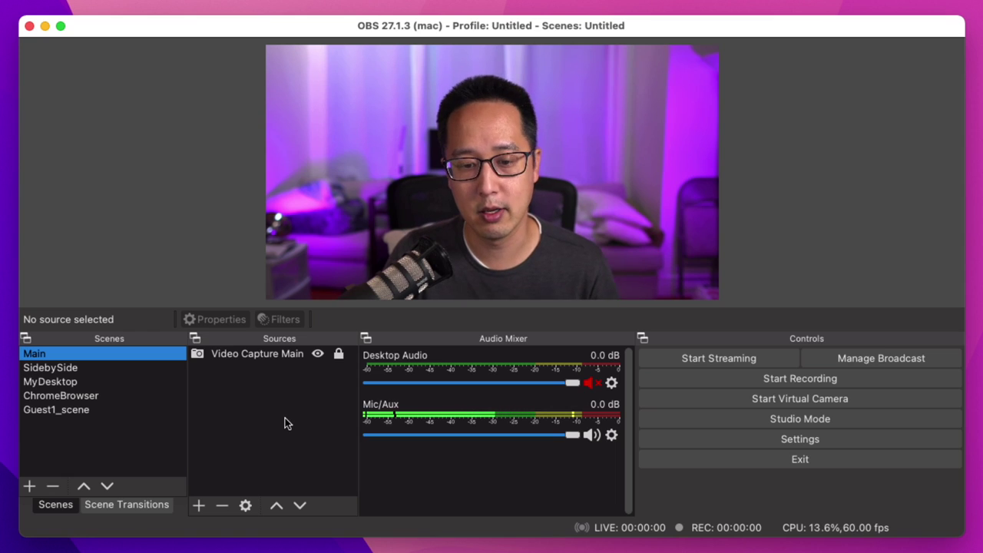
{"action": "left_click", "coordinate": [201, 507]}
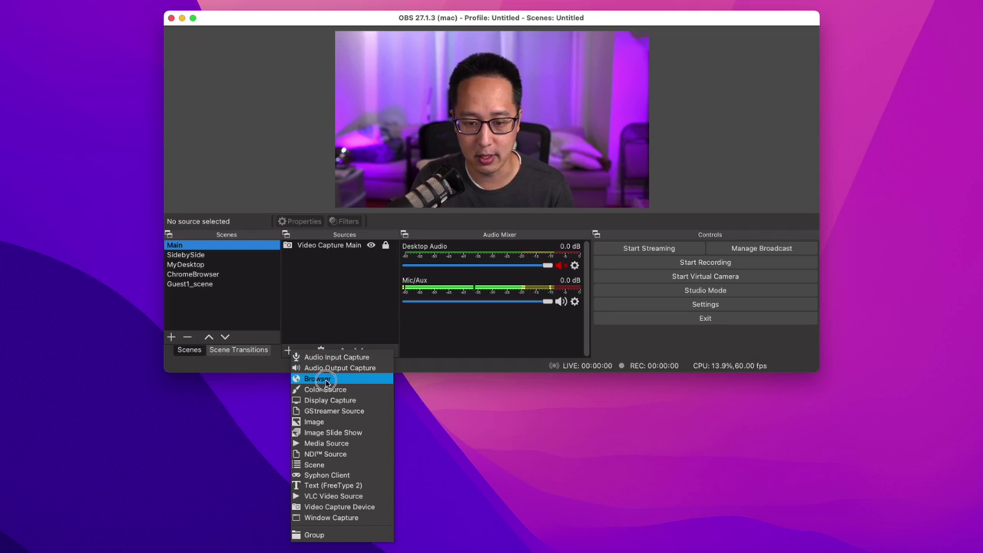
{"action": "left_click", "coordinate": [326, 379]}
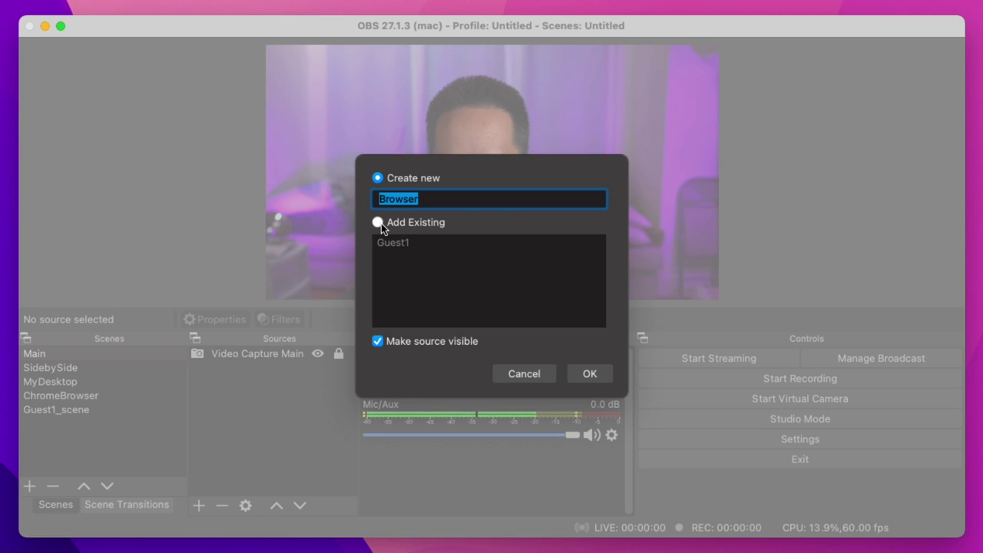
{"action": "left_click", "coordinate": [379, 223]}
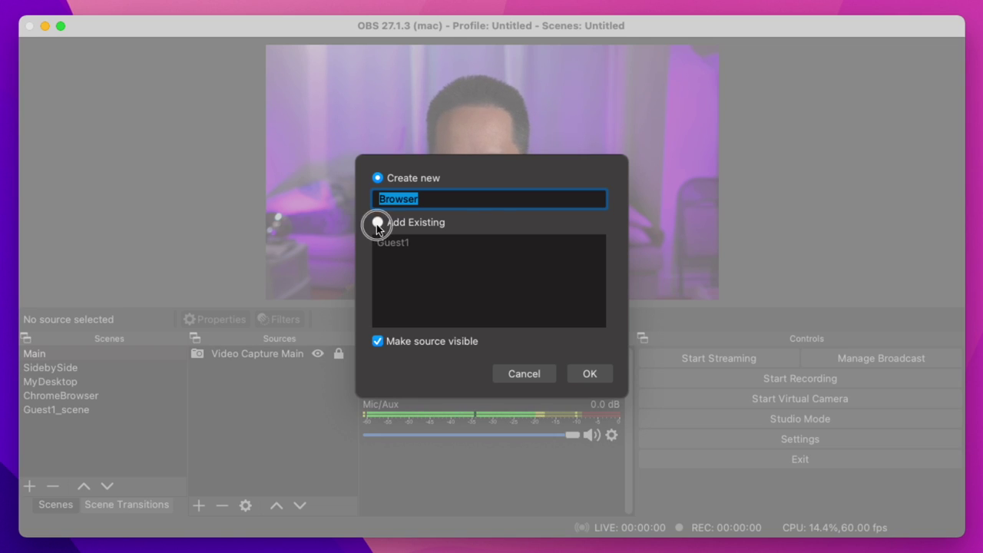
{"action": "left_click", "coordinate": [383, 246]}
{"action": "left_click", "coordinate": [591, 374]}
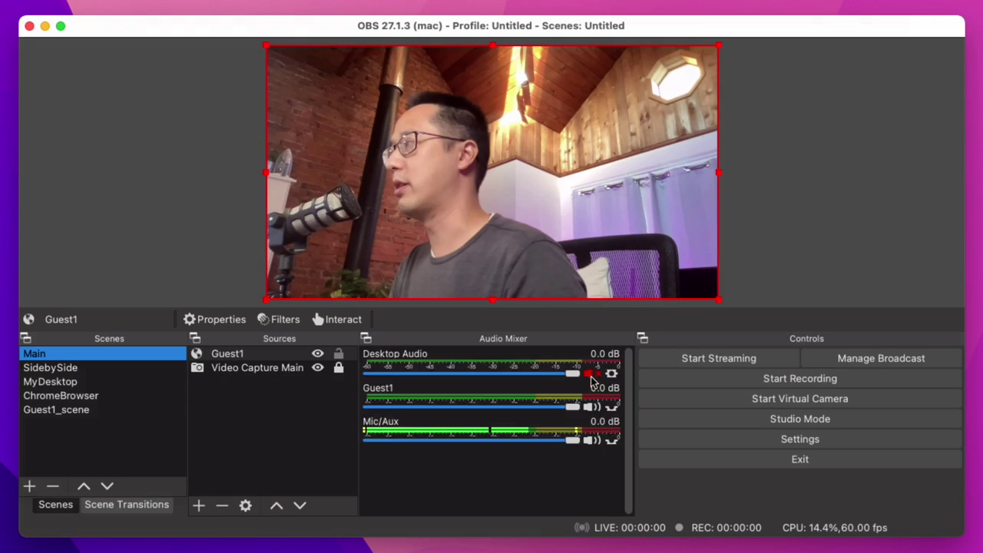
Step: Place Guest1 below Video Capture Main in the Main scene's source order
{"action": "left_click", "coordinate": [233, 355]}
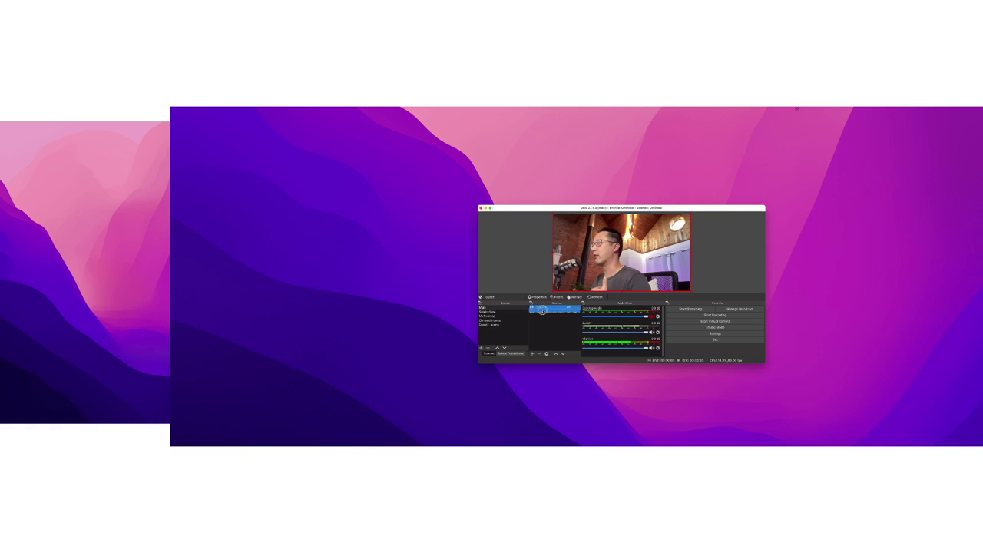
{"action": "left_click_drag", "start_coordinate": [542, 316], "coordinate": [543, 318]}
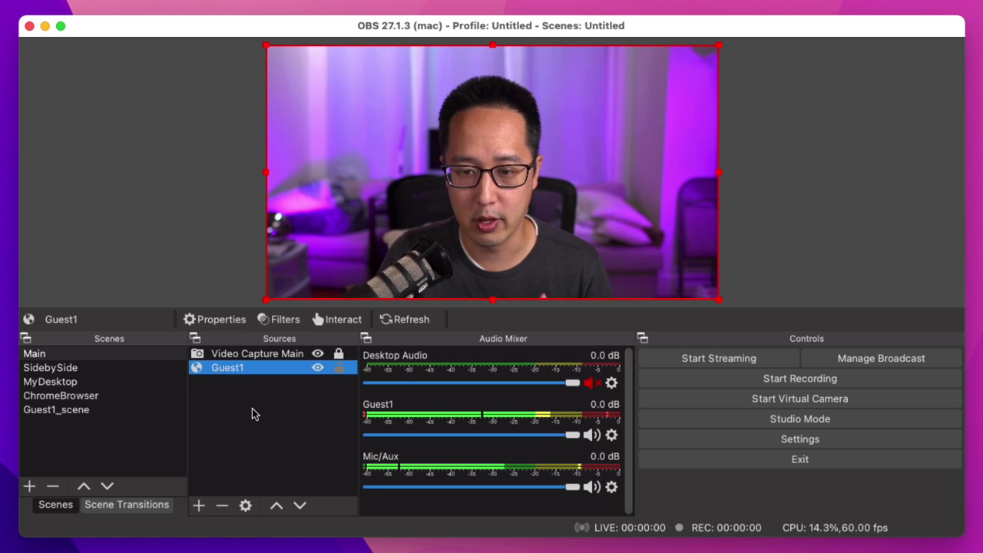
{"action": "left_click", "coordinate": [252, 409]}
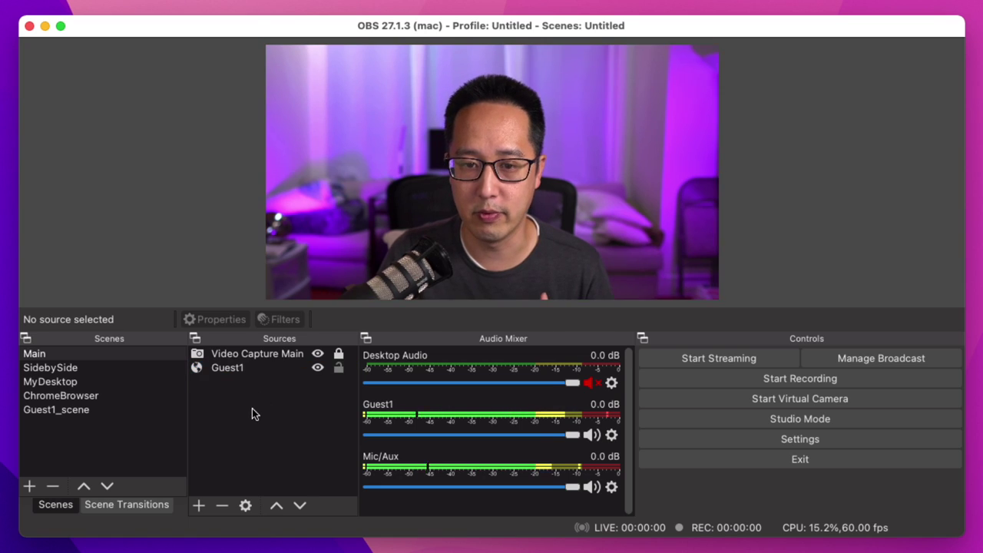